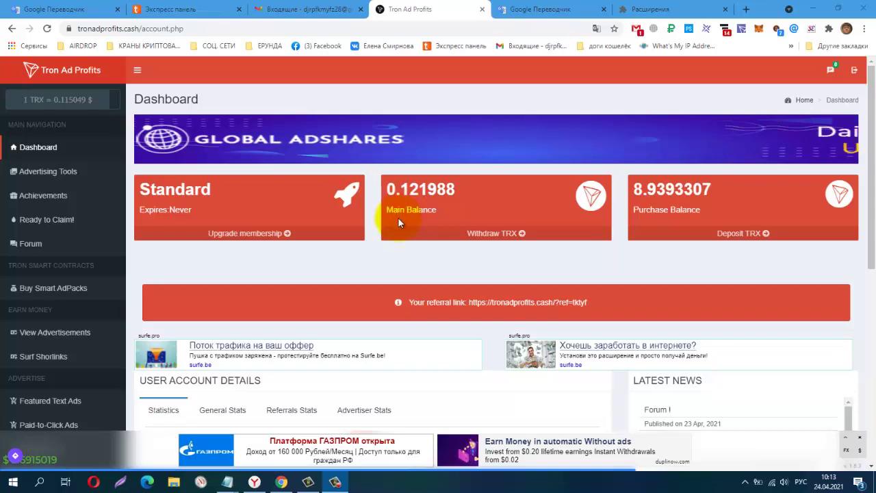
Review the balances and click statistics on the account dashboard.
scroll(398, 221, down, 3)
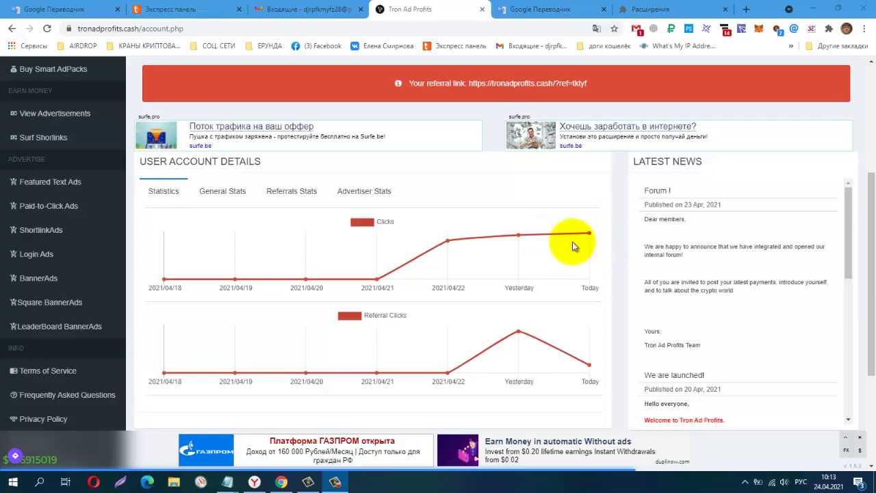
scroll(572, 241, up, 1)
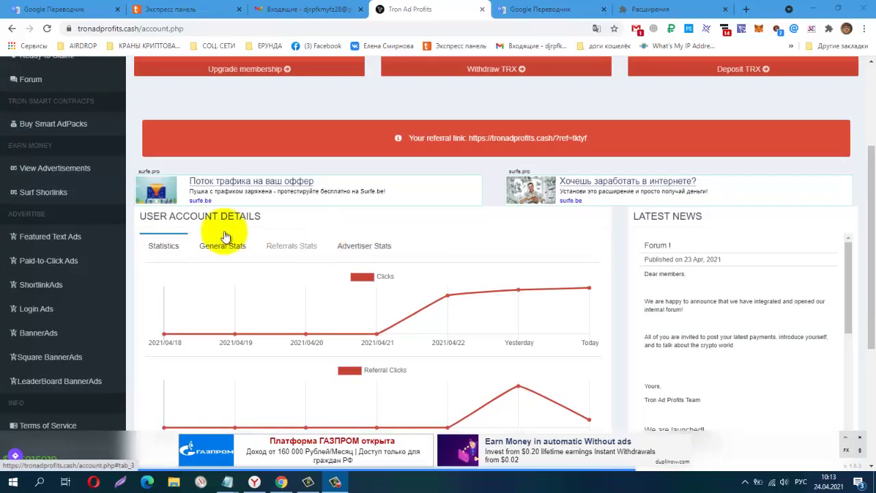
click(71, 173)
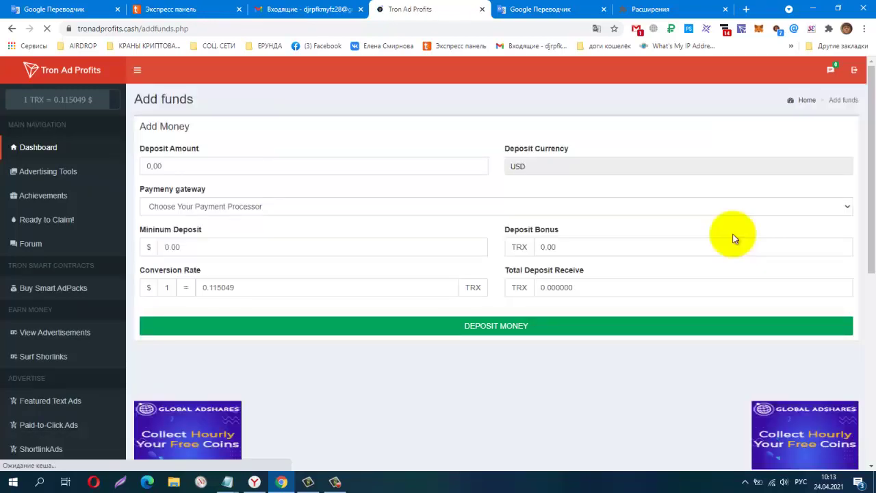
Fill in the add-funds form with a deposit amount of 1 USD and Payeer as the payment gateway.
click(252, 165)
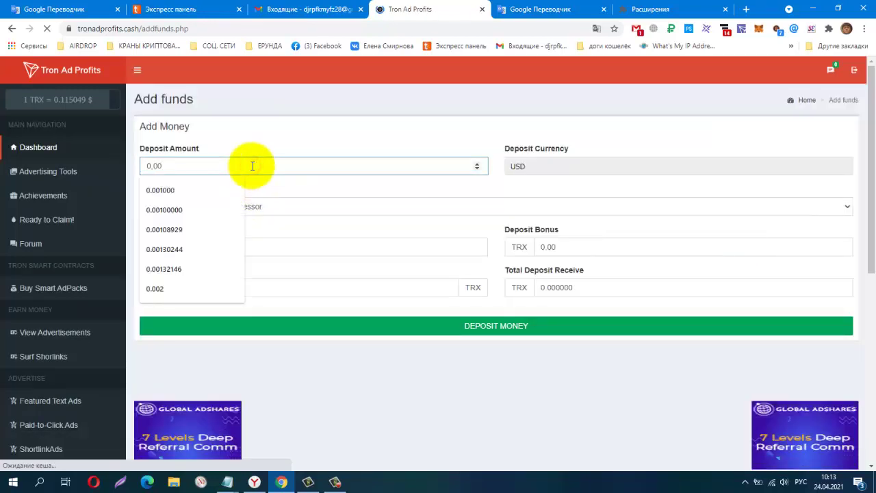
click(252, 165)
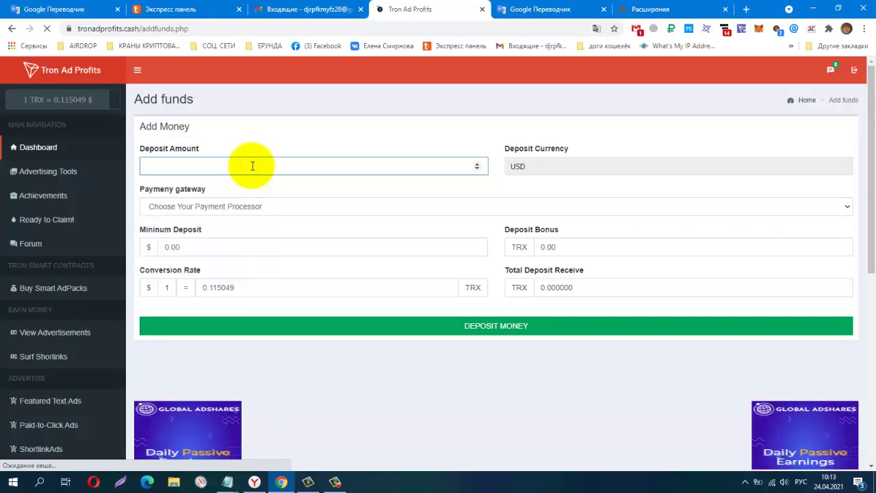
text(1)
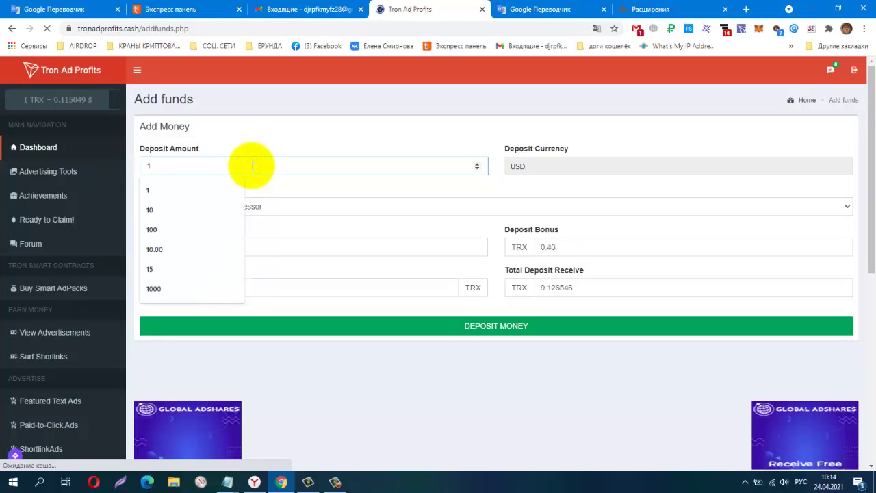
click(370, 126)
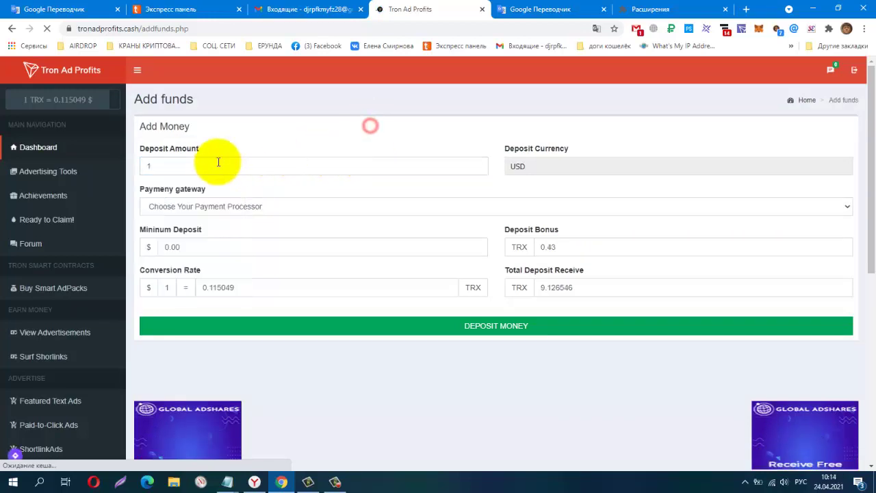
click(608, 206)
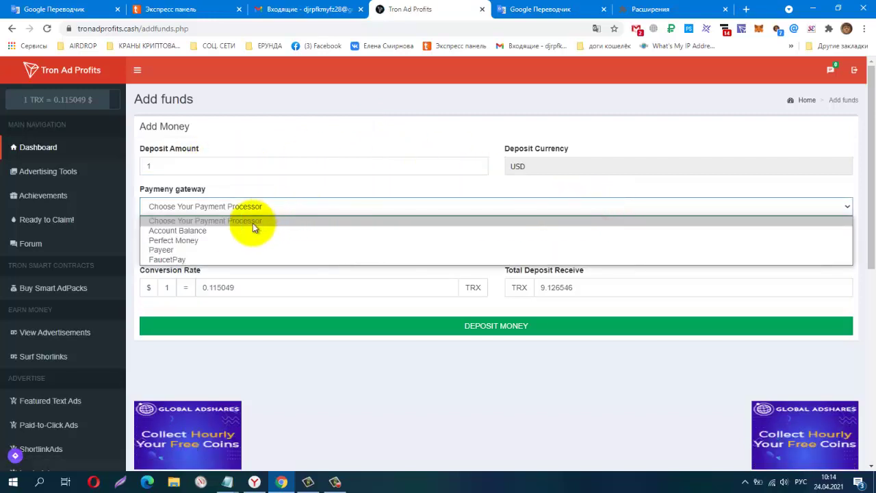
click(223, 250)
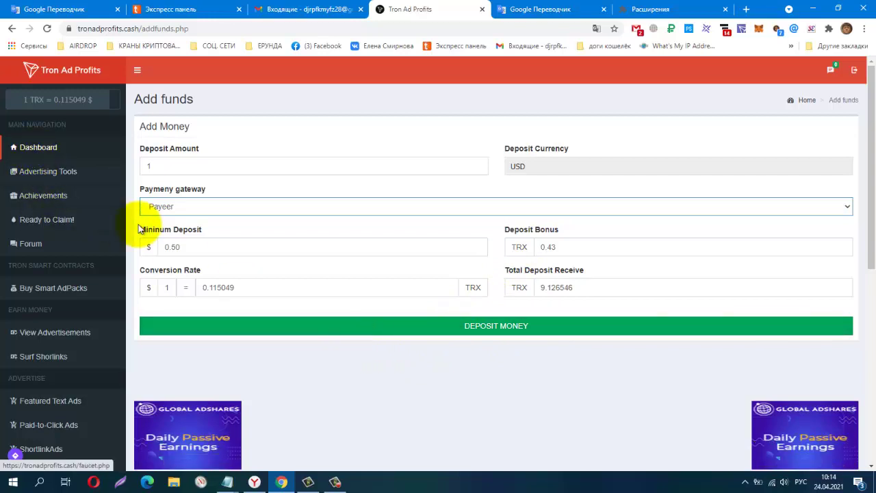
Open the paid-to-click ad order form and confirm that the advertised site does not violate the terms of service.
scroll(273, 257, down, 2)
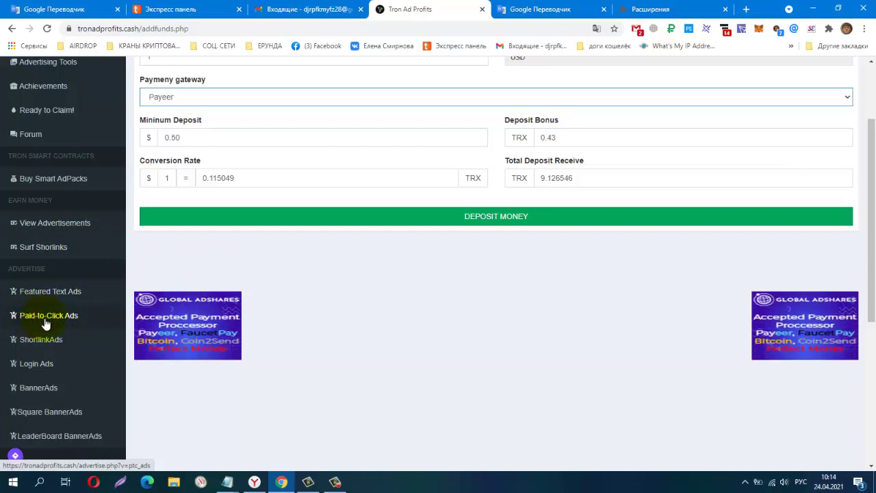
click(74, 318)
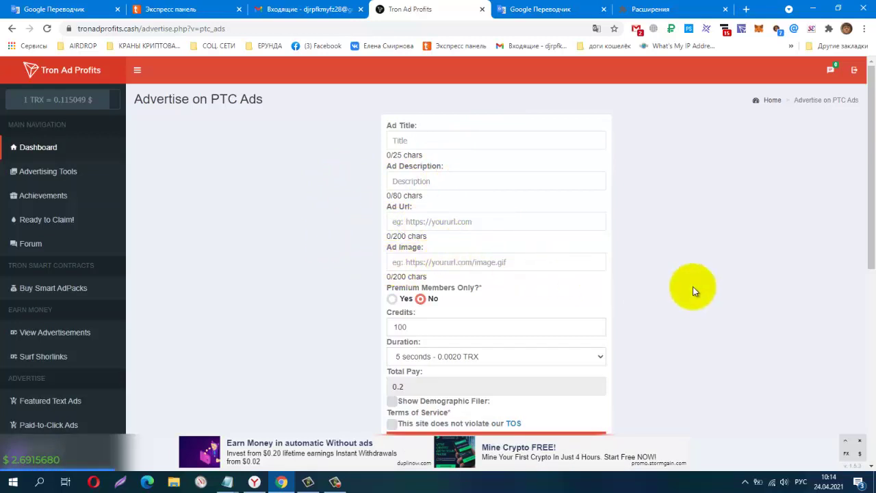
scroll(711, 282, down, 1)
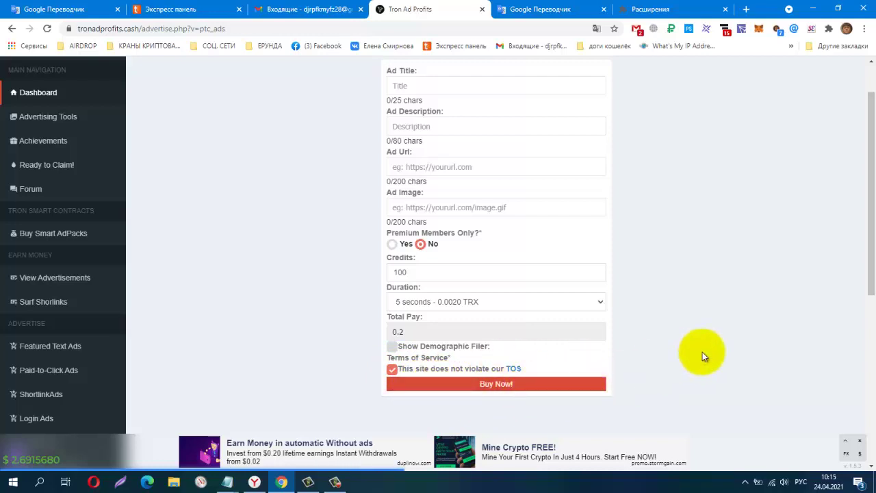
Check the ad duration options, keeping 5 seconds - 0.0020 TRX, and dismiss the overlaid advertising banner without payment.
click(596, 304)
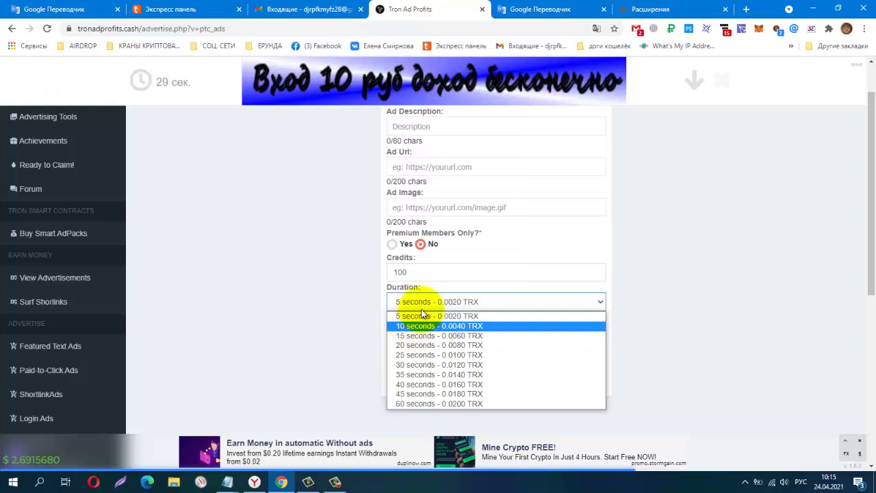
click(703, 341)
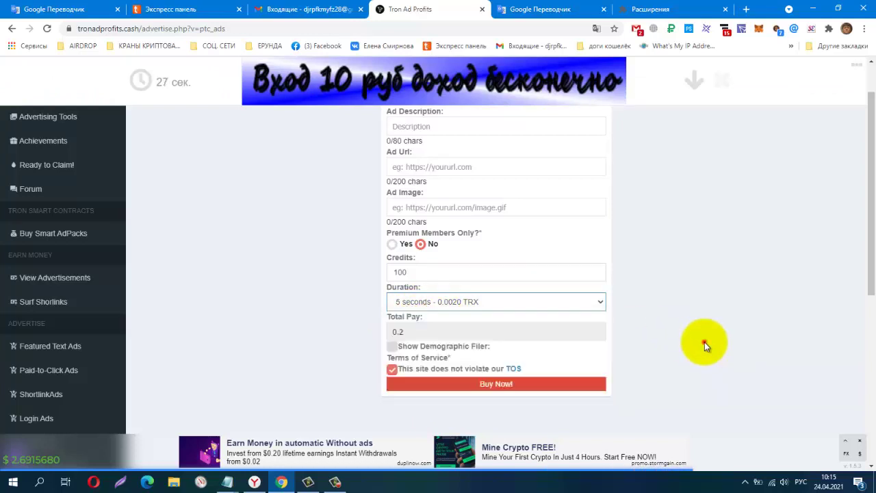
click(723, 86)
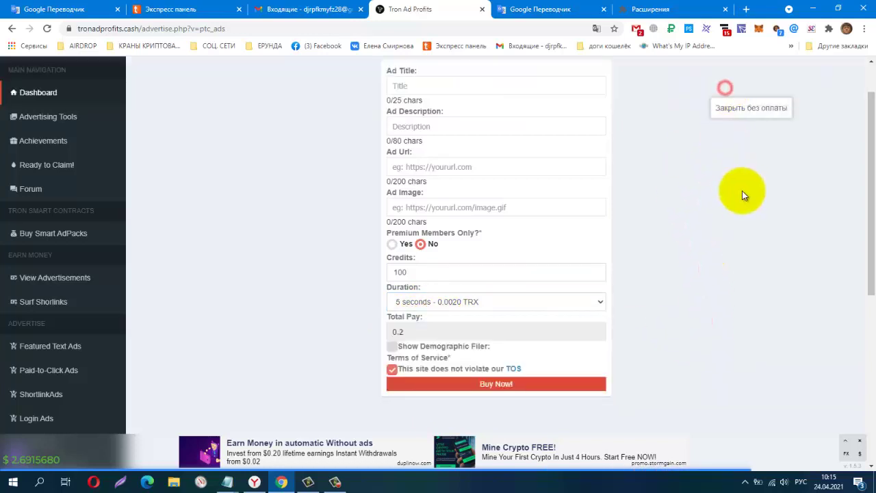
Copy the line "ClixCell, PAYING!" from the Google Translate text into both the ad title and the ad description.
click(544, 9)
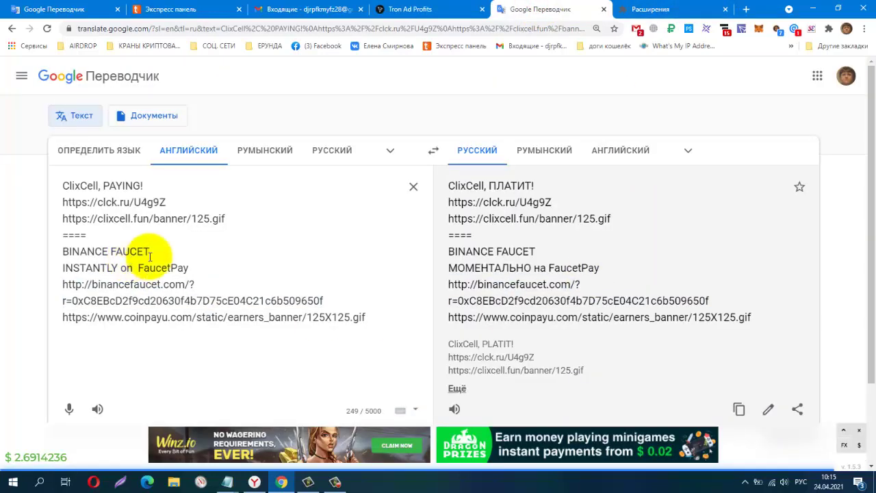
click(147, 185)
triple_click(147, 185)
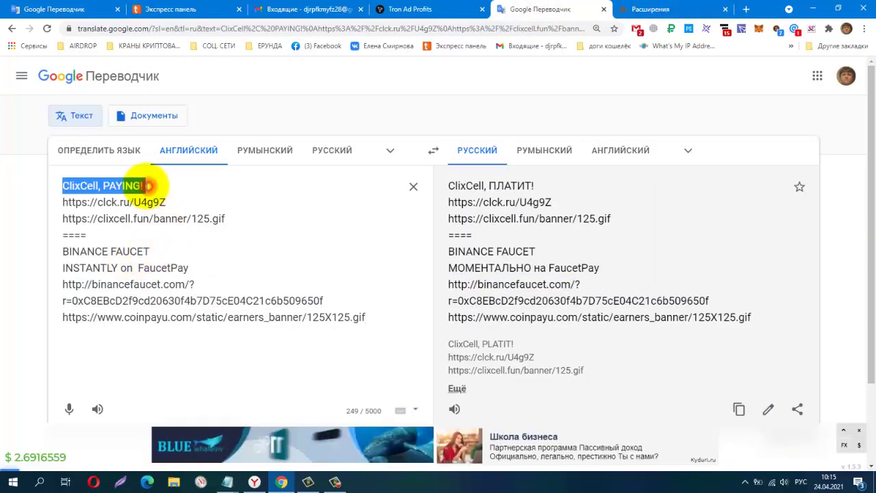
right_click(140, 186)
click(170, 227)
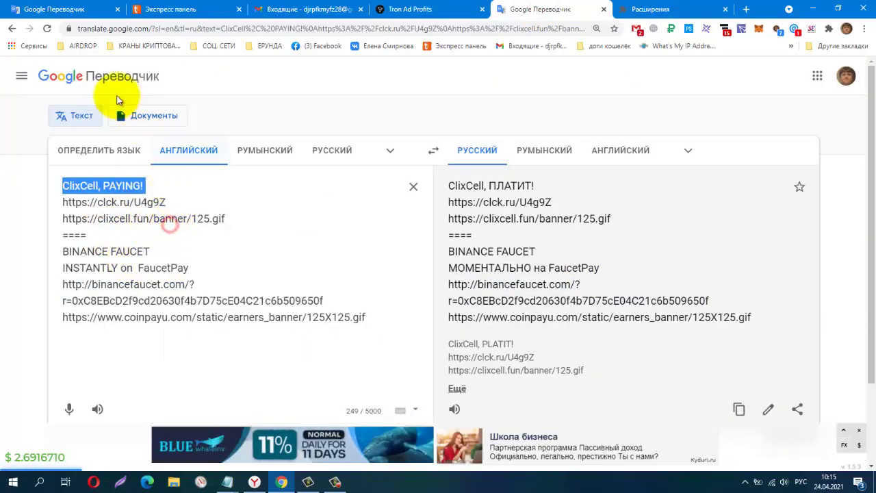
click(415, 9)
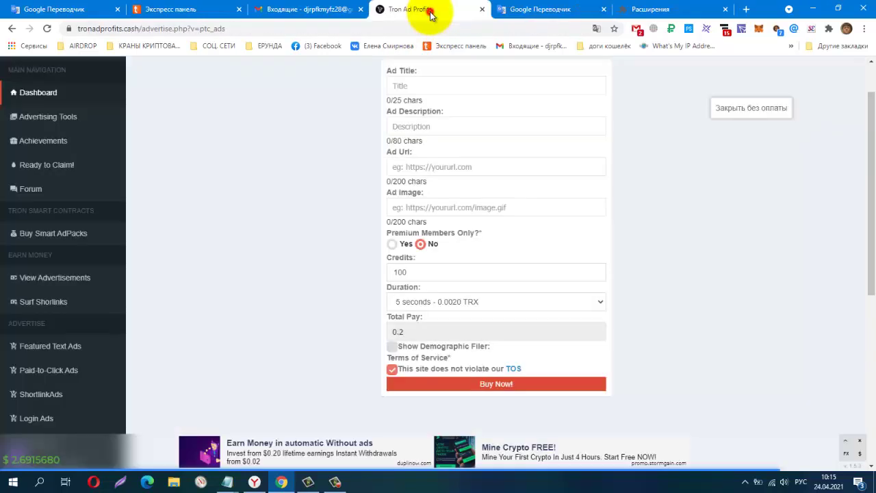
right_click(447, 83)
click(495, 167)
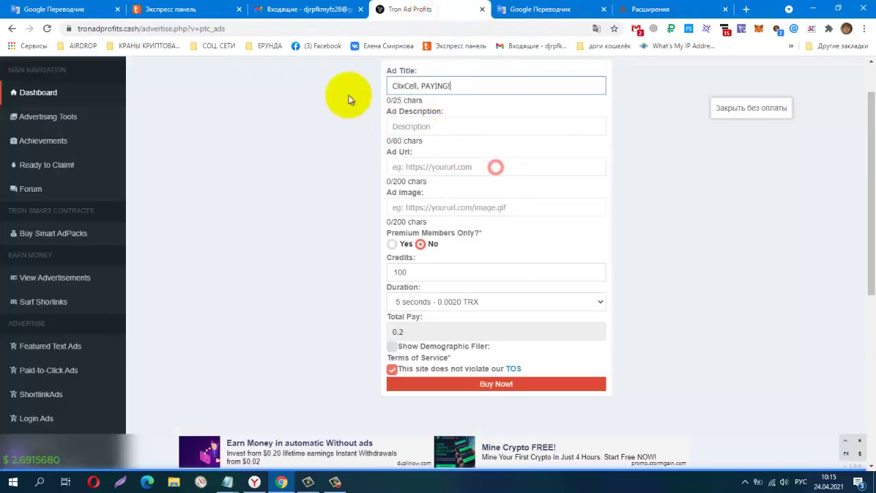
right_click(476, 126)
click(510, 209)
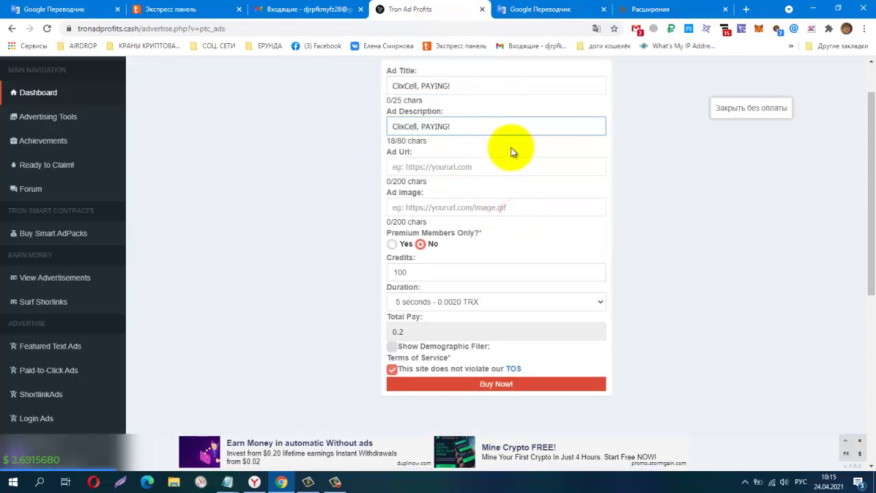
click(449, 85)
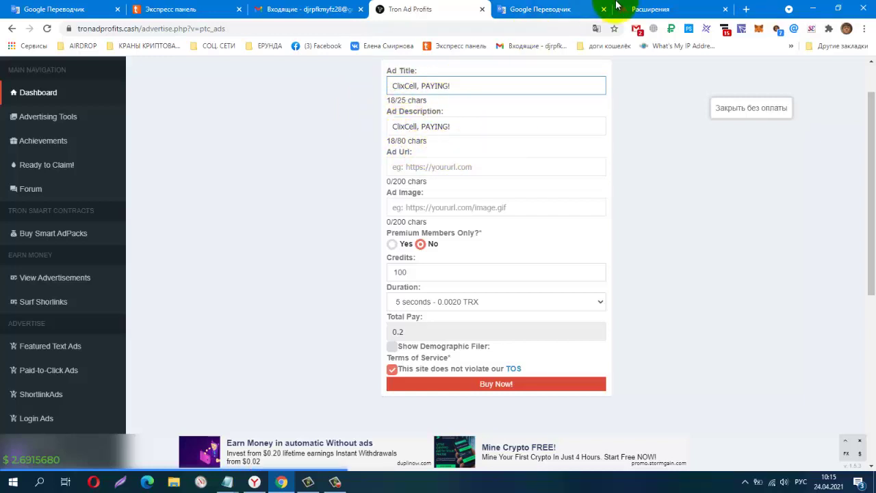
click(554, 9)
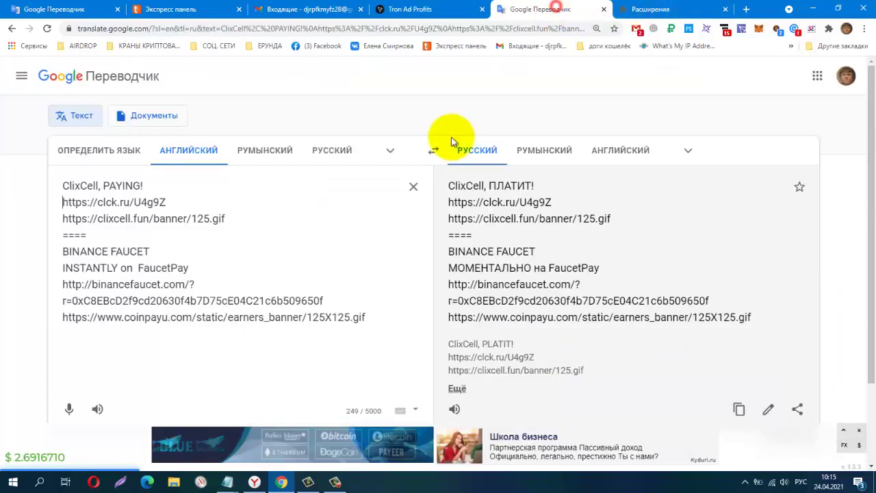
triple_click(177, 201)
right_click(158, 199)
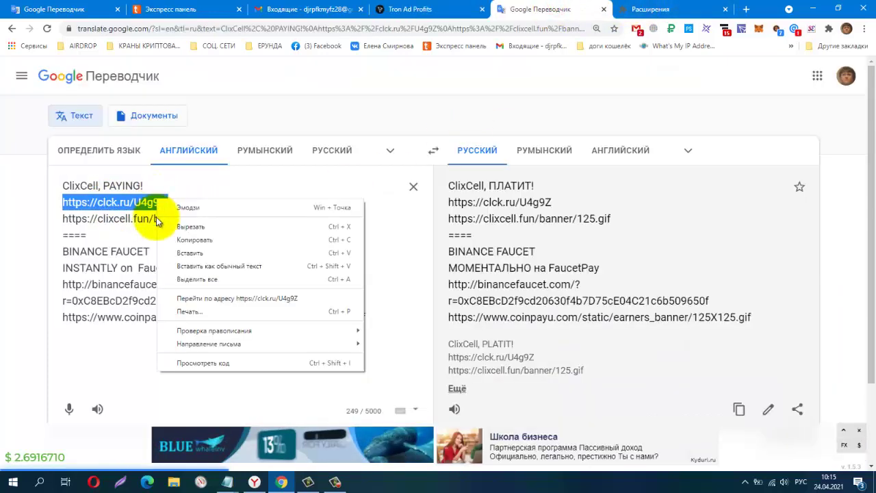
click(185, 240)
click(420, 9)
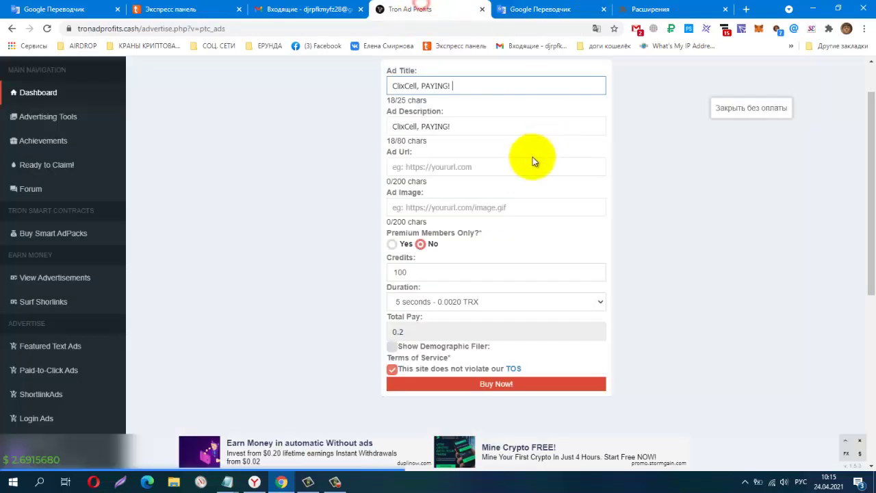
right_click(494, 167)
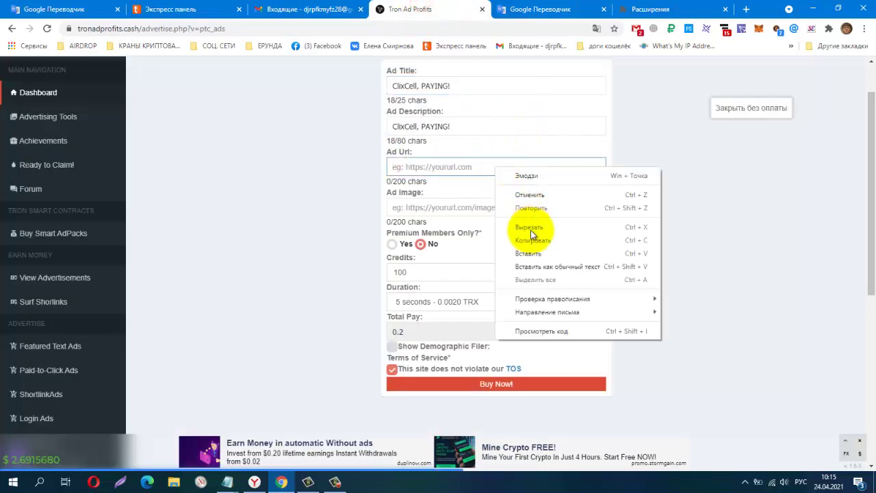
click(531, 253)
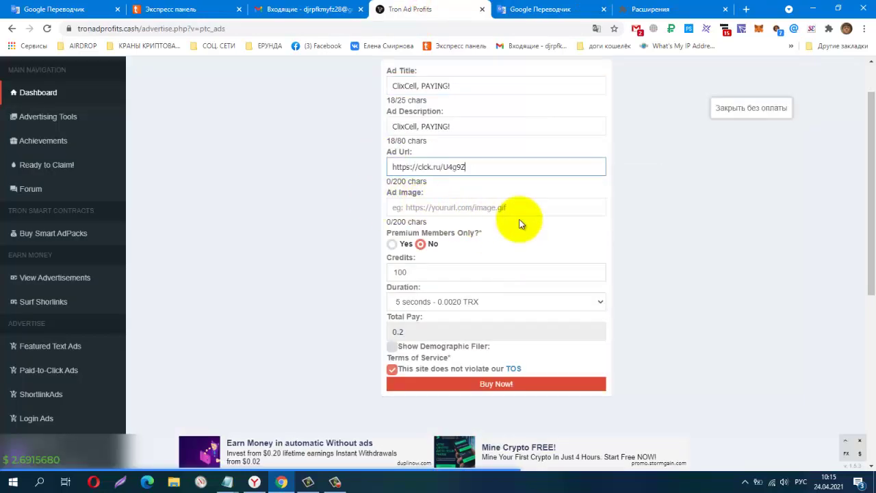
click(534, 9)
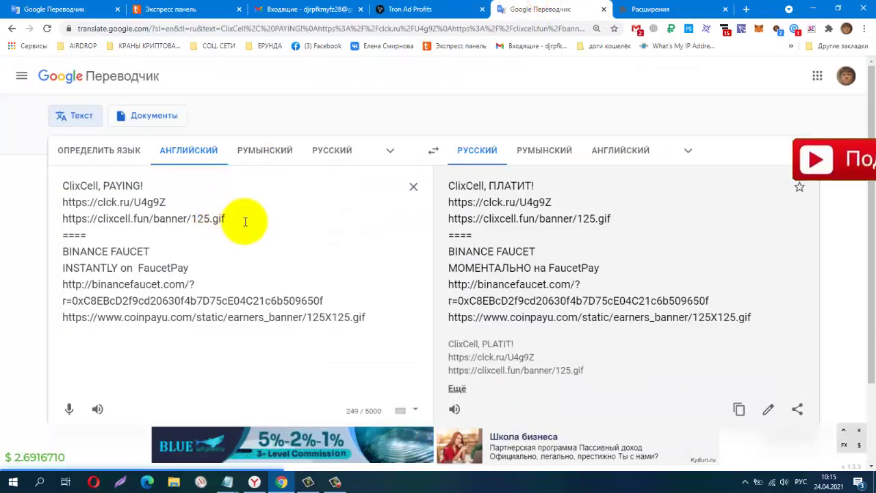
triple_click(222, 219)
right_click(222, 219)
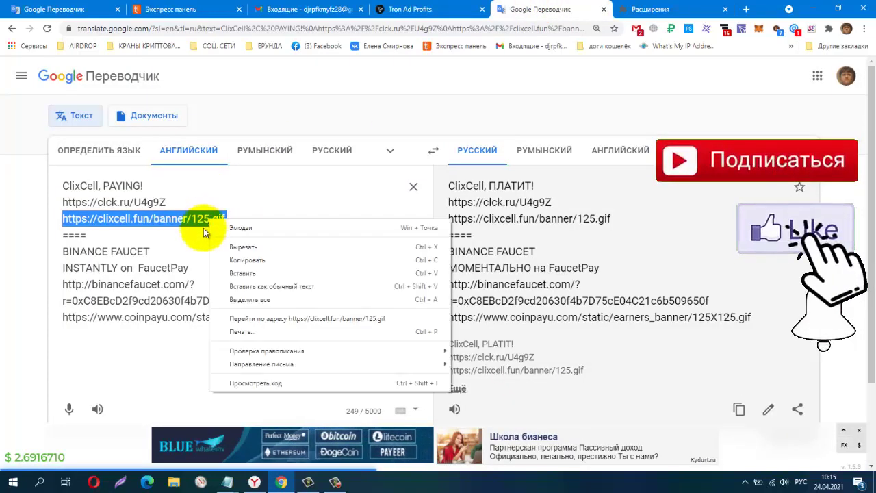
click(233, 256)
click(404, 9)
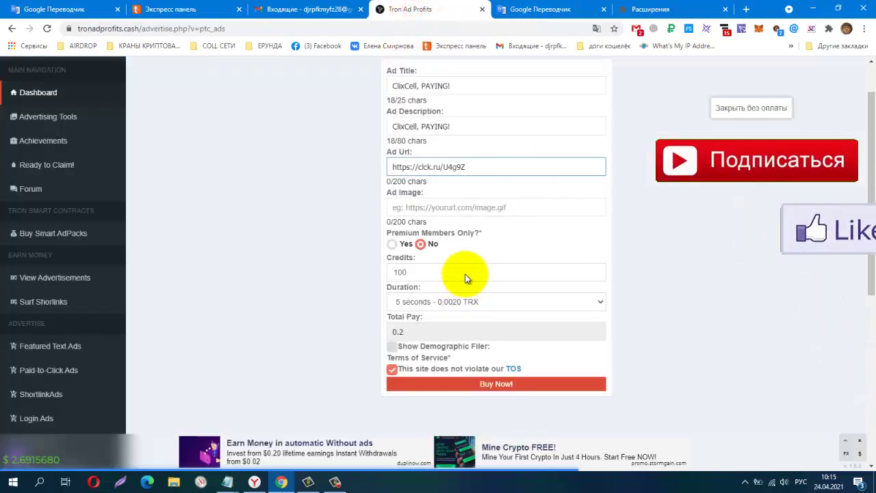
right_click(526, 206)
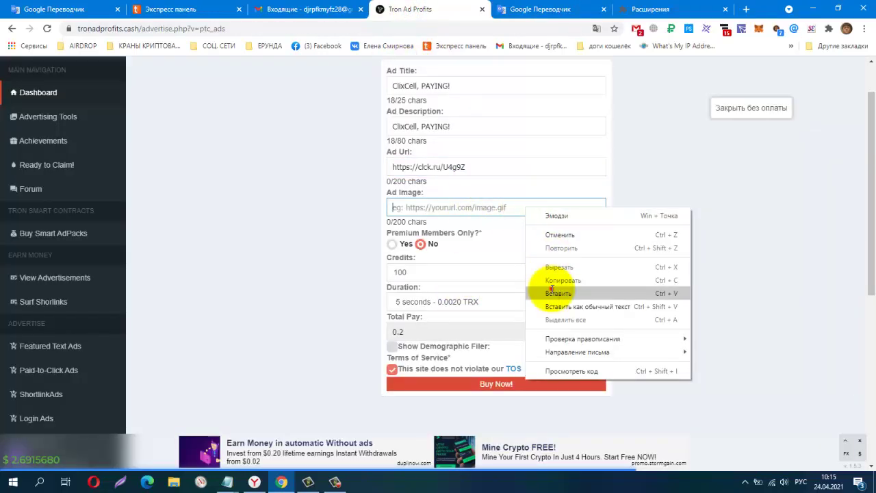
click(551, 290)
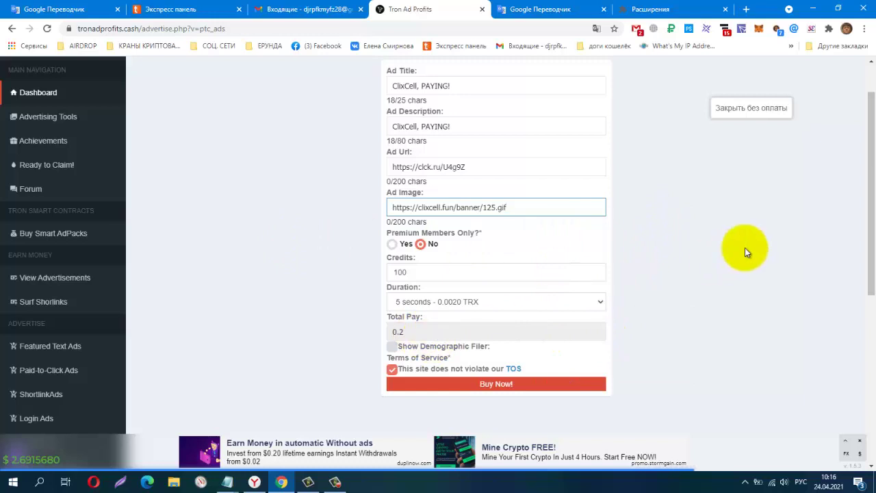
Buy the paid-to-click ad with 100 credits at the 5-second duration.
scroll(725, 288, down, 2)
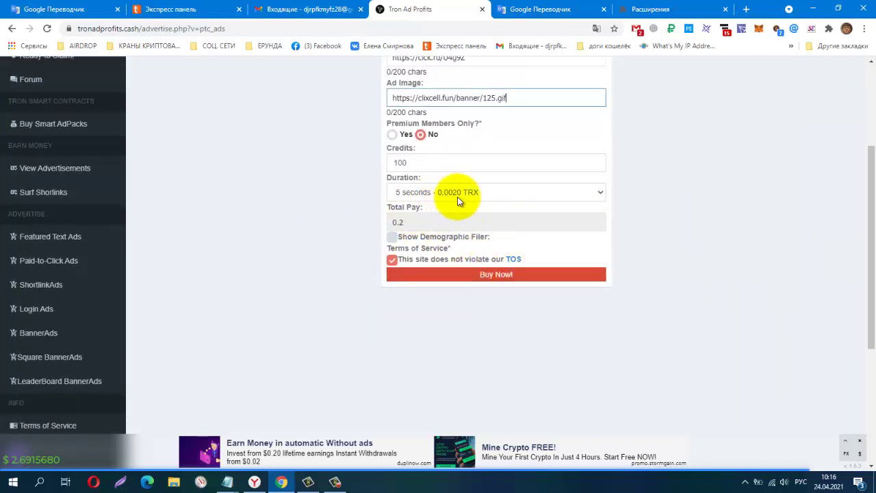
click(480, 275)
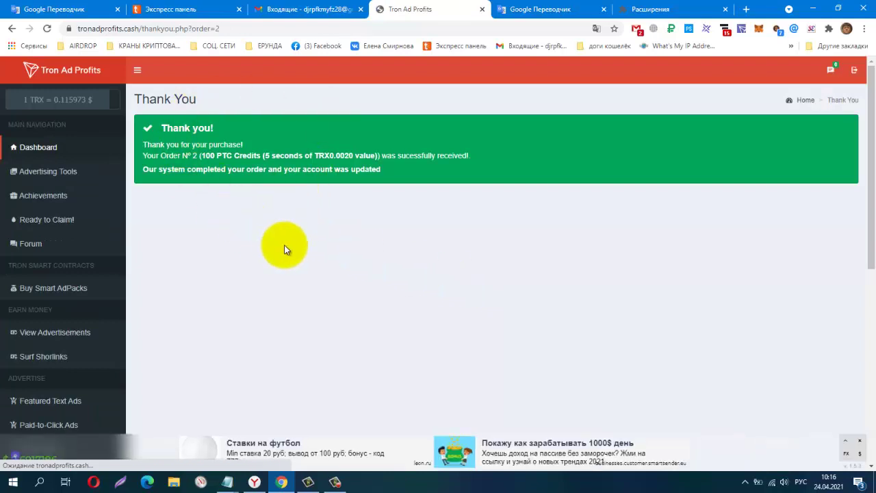
scroll(286, 247, down, 2)
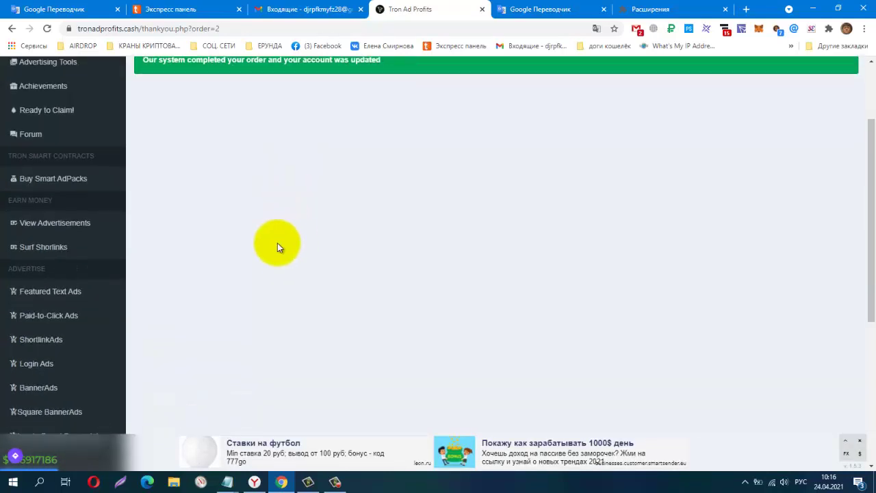
Start a new paid-to-click ad and copy the line "BINANCE FAUCET" from the Google Translate text into the ad title.
click(43, 314)
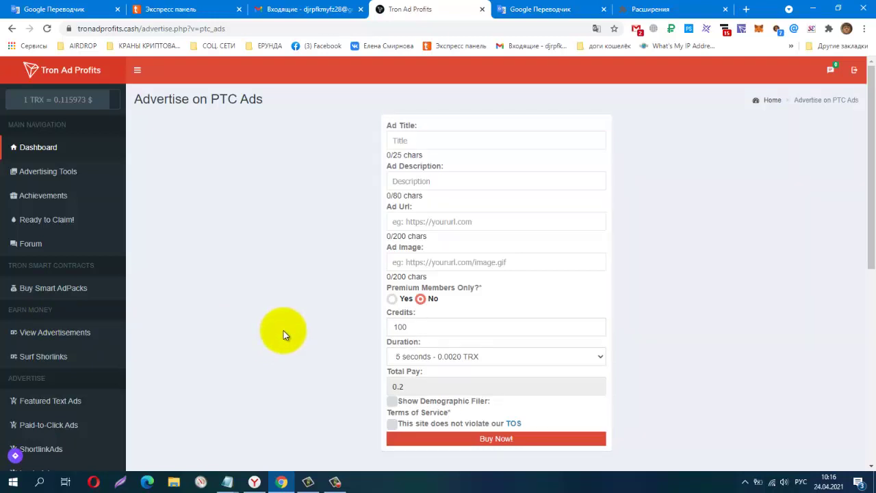
click(553, 8)
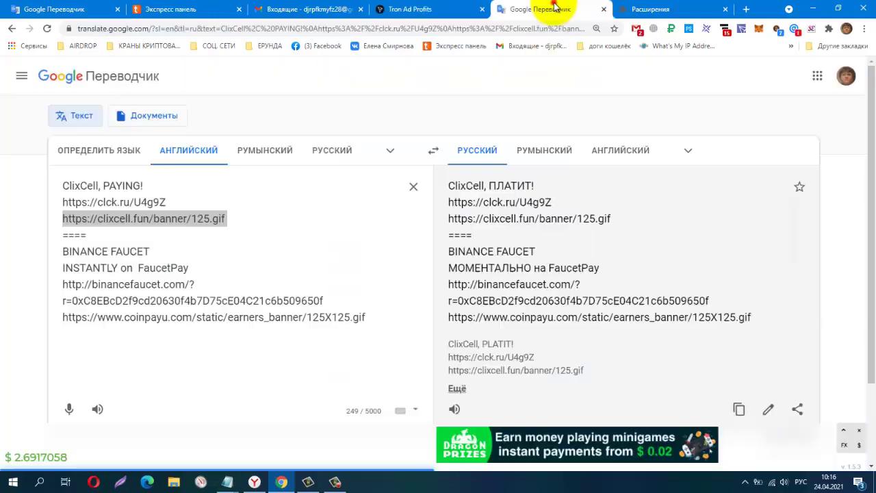
triple_click(156, 251)
right_click(156, 252)
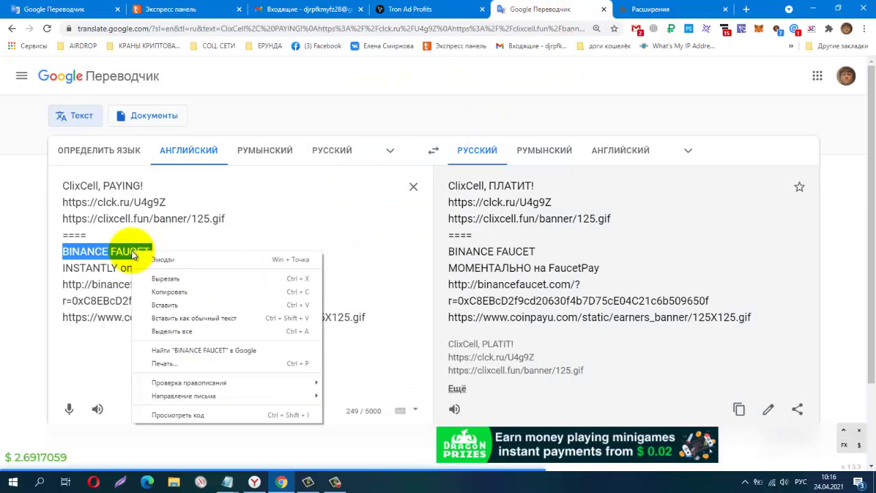
click(159, 293)
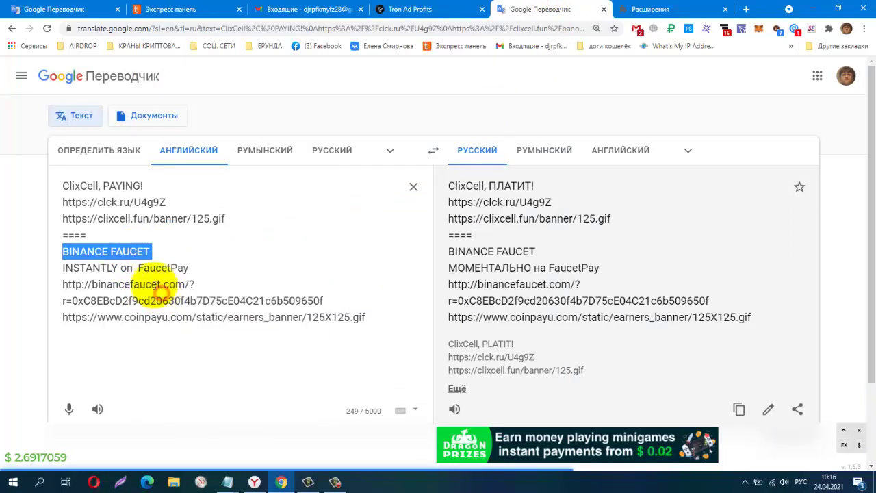
click(433, 5)
right_click(440, 139)
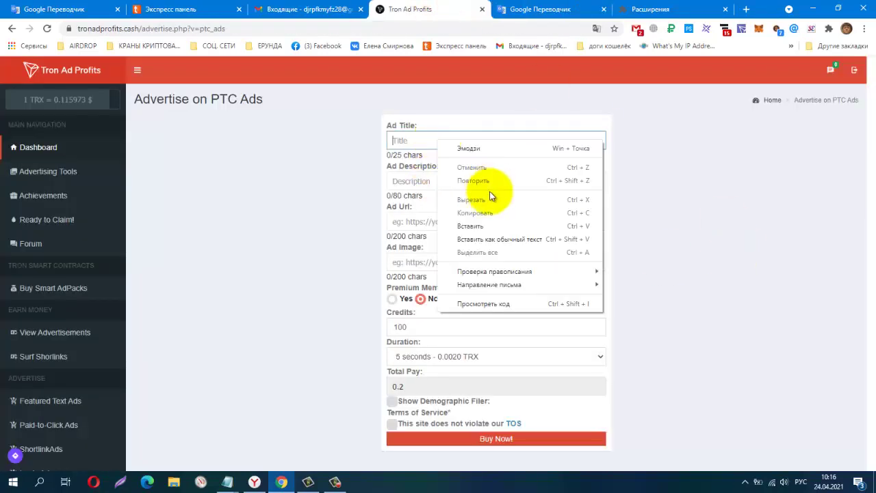
click(490, 226)
Copy the line "INSTANTLY on FaucetPay" from the Google Translate text into the ad description.
click(546, 9)
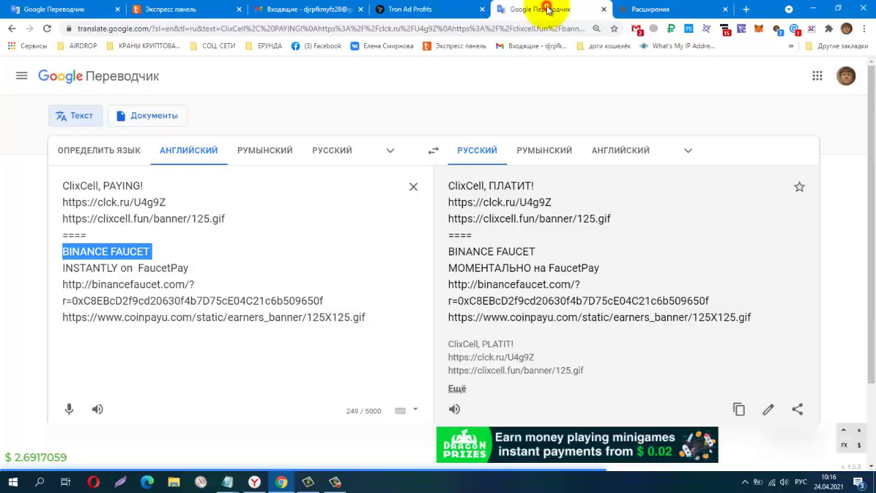
triple_click(195, 266)
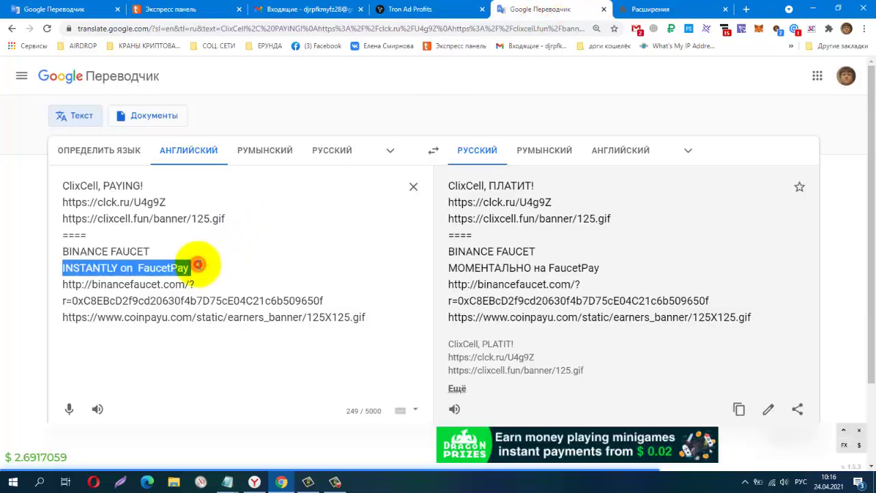
right_click(168, 268)
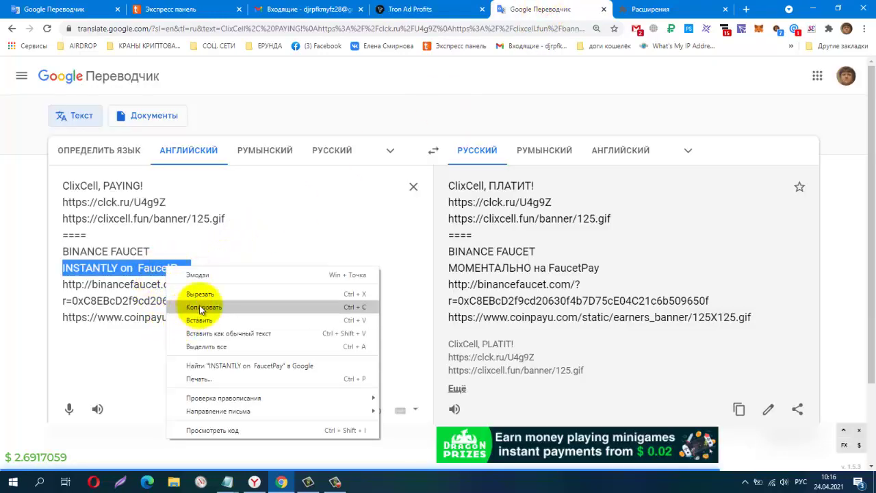
click(202, 307)
click(417, 8)
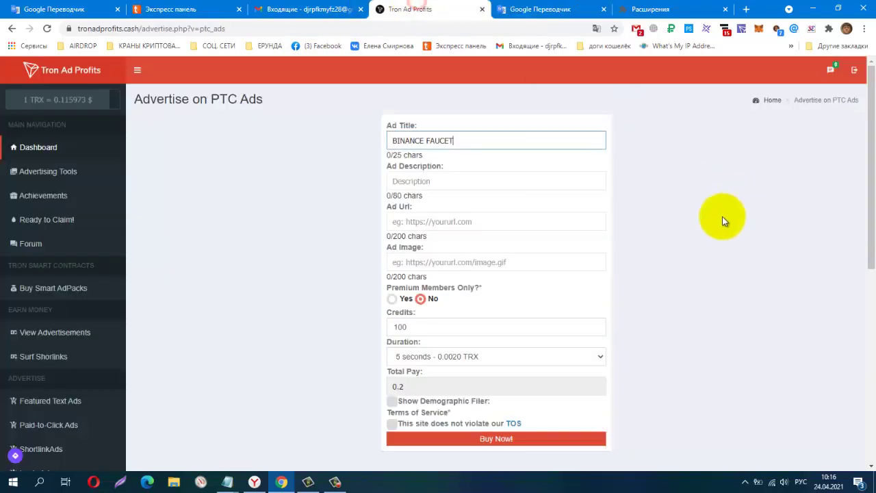
right_click(474, 182)
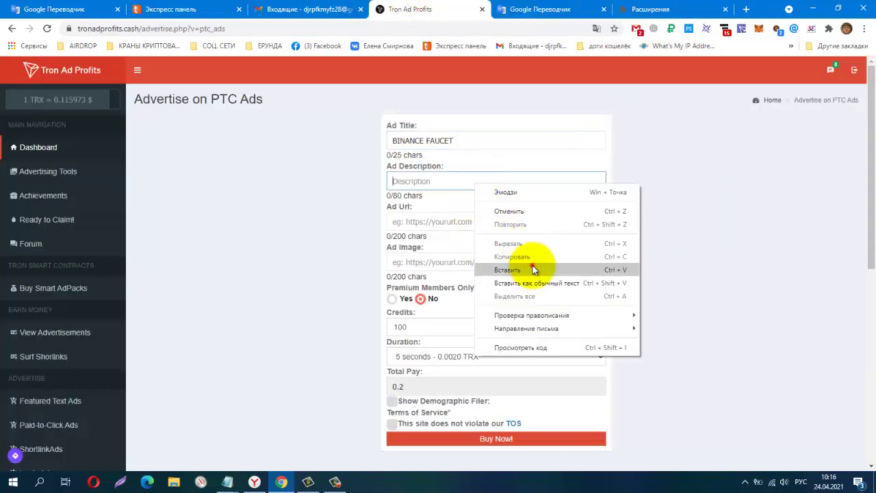
click(533, 269)
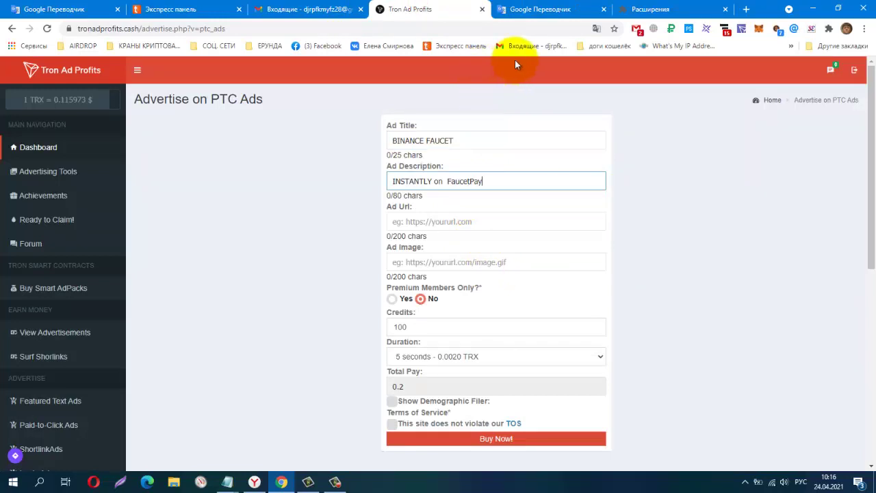
Copy the binancefaucet.com referral link from the Google Translate text into the ad URL and refresh the description and title character counts.
click(548, 14)
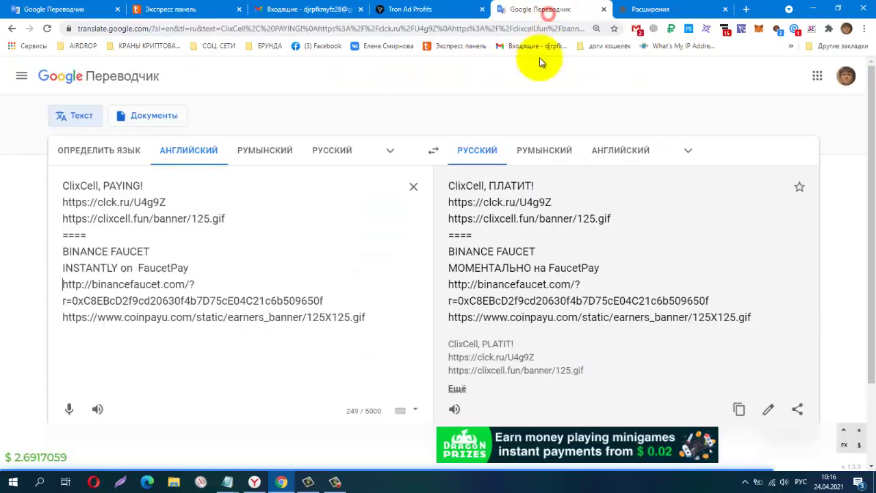
triple_click(327, 299)
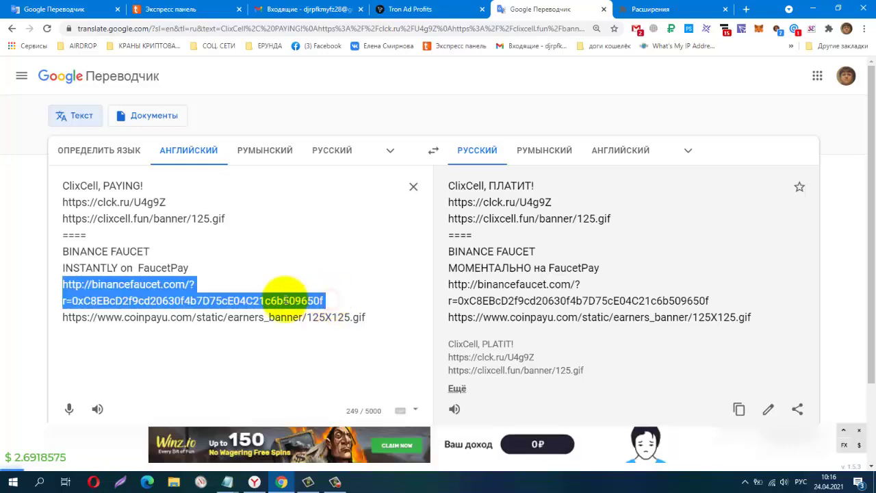
right_click(286, 303)
click(320, 167)
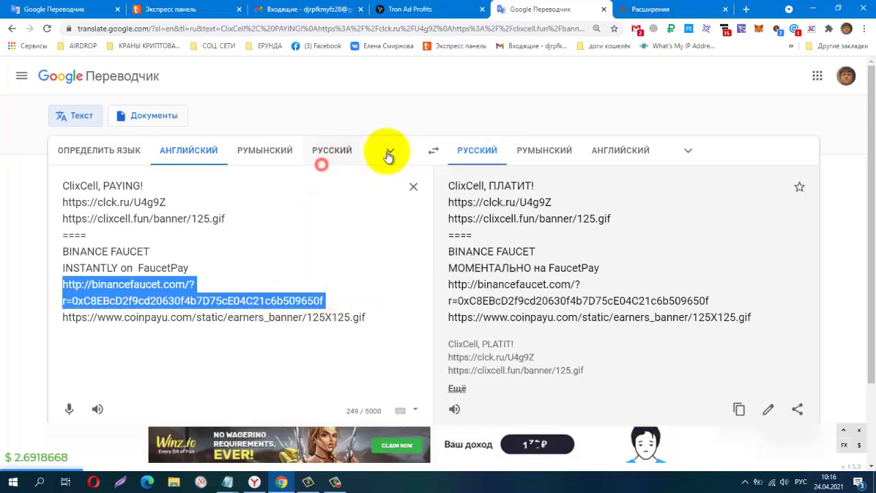
click(409, 10)
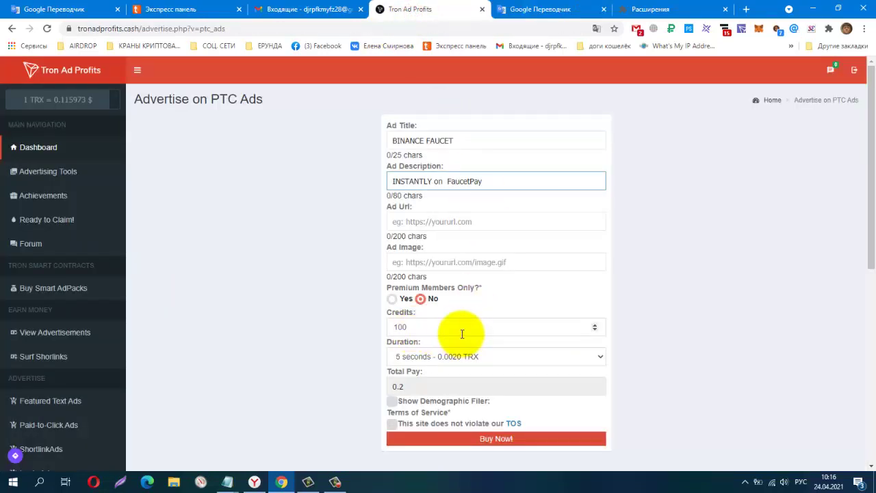
click(483, 220)
right_click(482, 223)
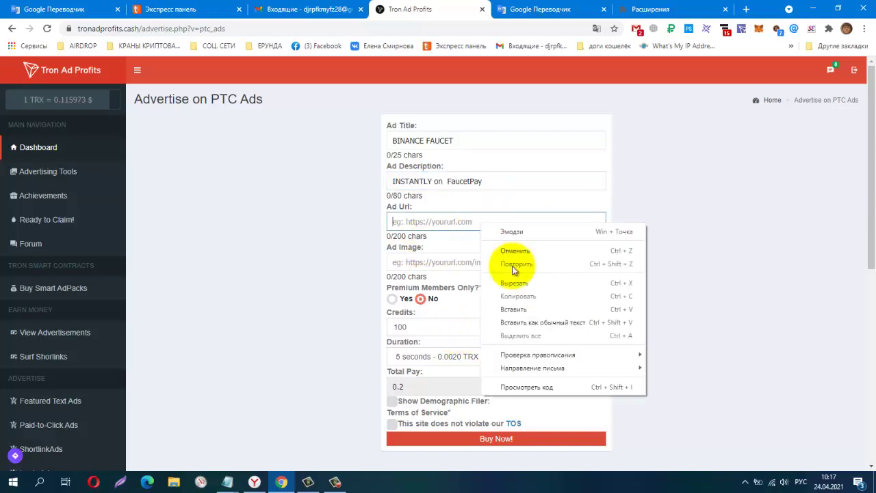
click(529, 308)
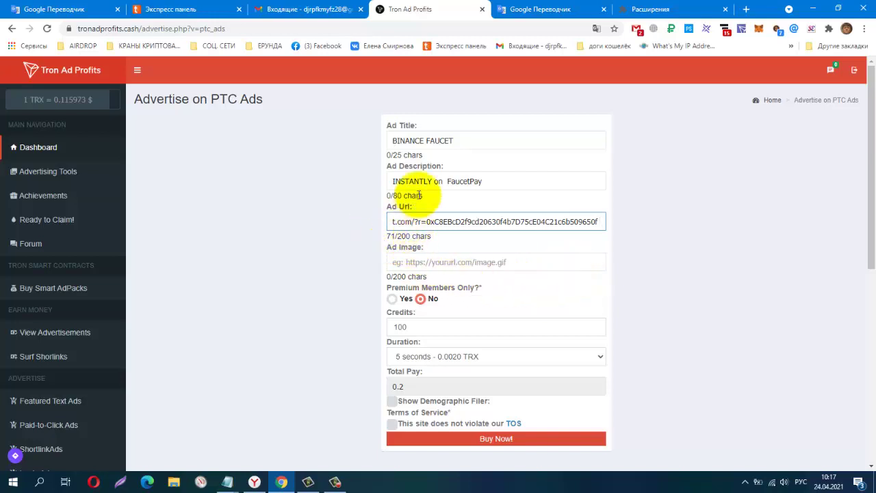
click(506, 181)
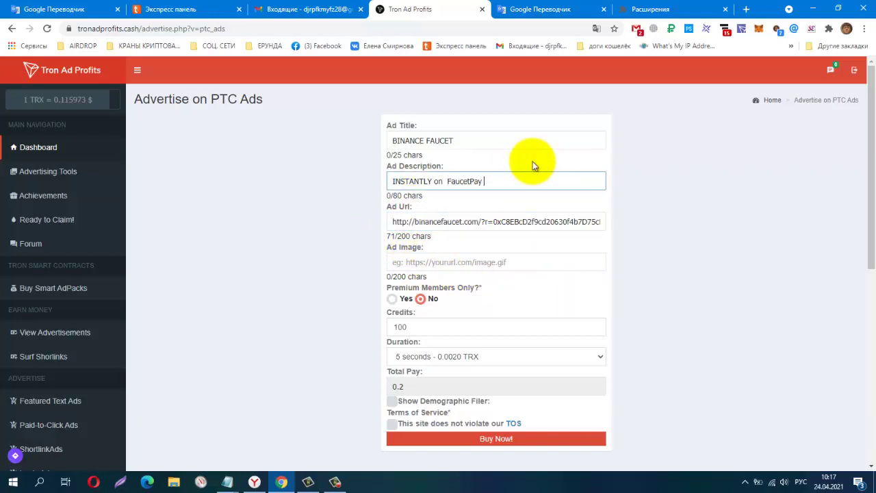
click(546, 132)
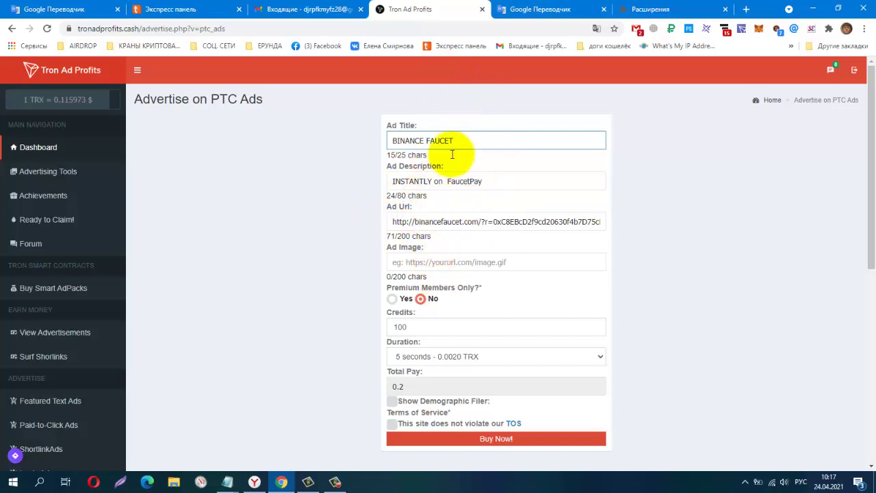
click(513, 11)
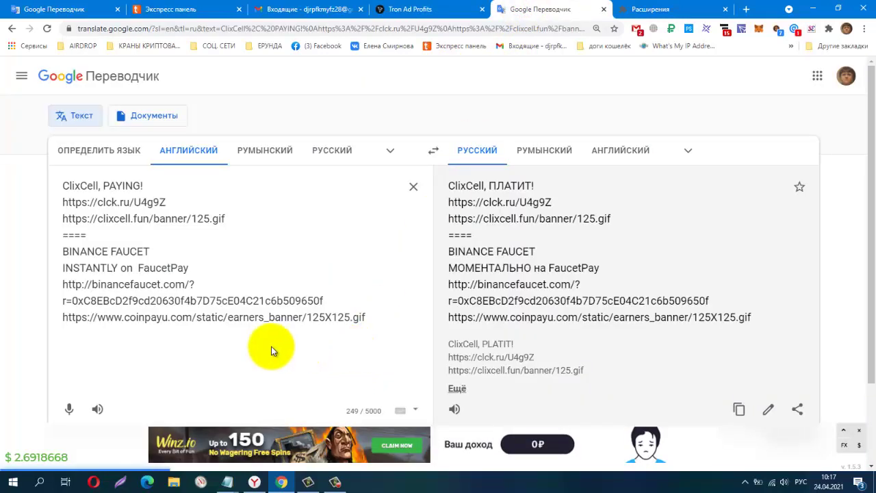
click(372, 319)
triple_click(372, 319)
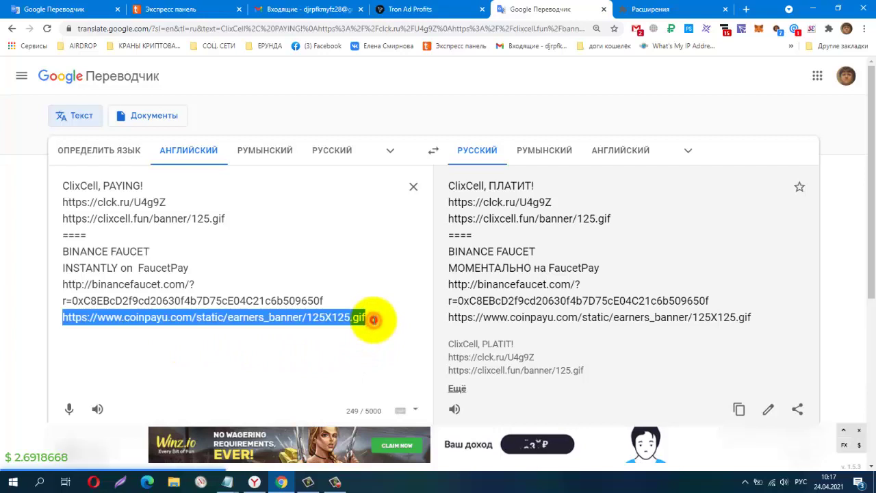
right_click(293, 321)
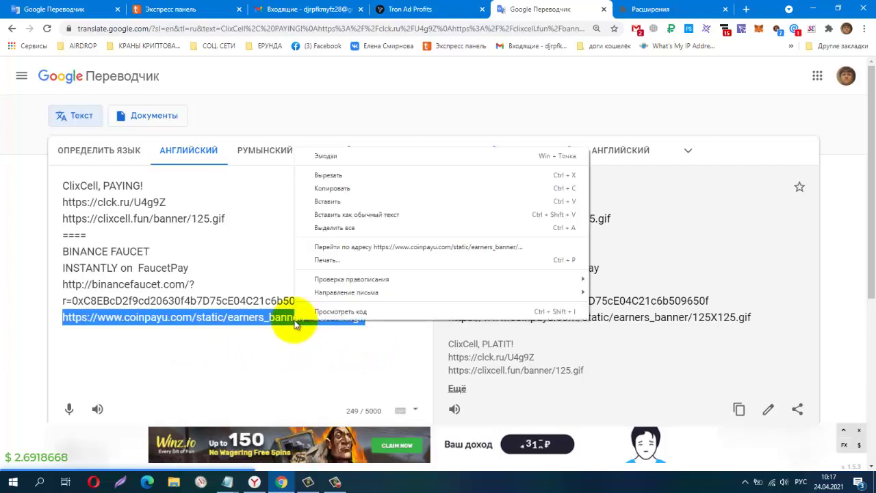
click(332, 187)
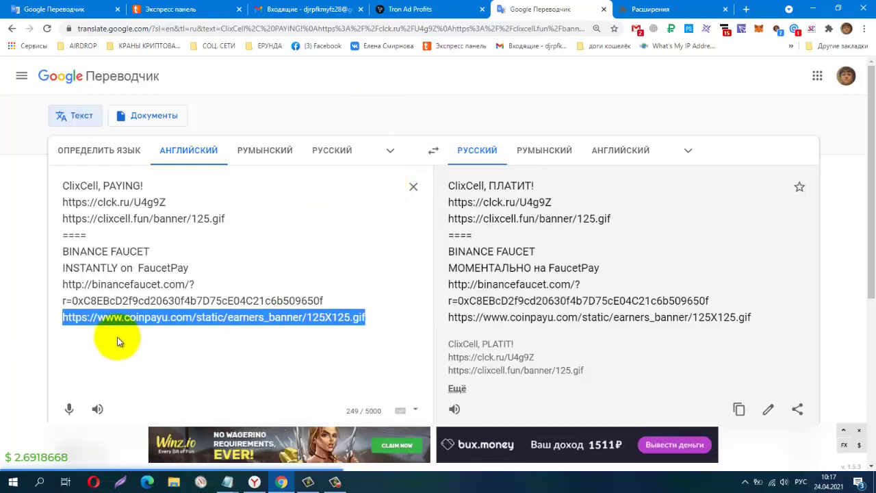
click(393, 10)
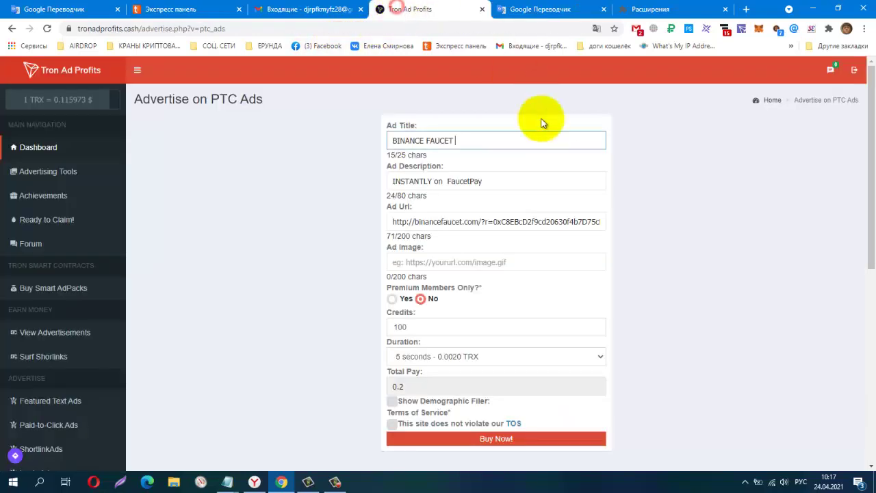
right_click(517, 263)
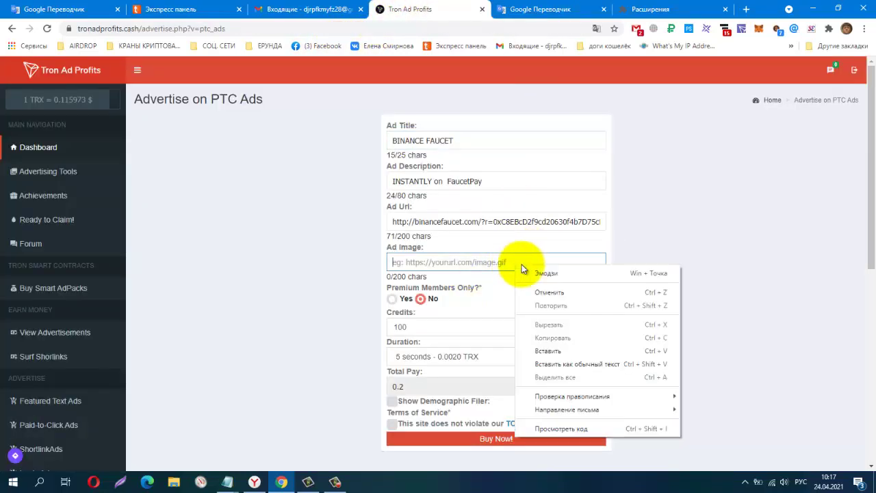
click(544, 351)
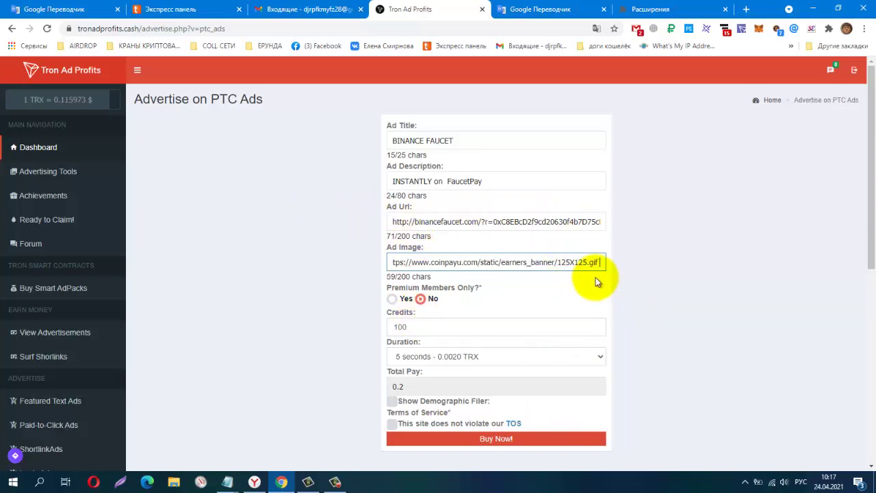
Set the ad duration to 10 seconds, accept the terms of service and buy the ad with 100 credits.
scroll(791, 311, down, 1)
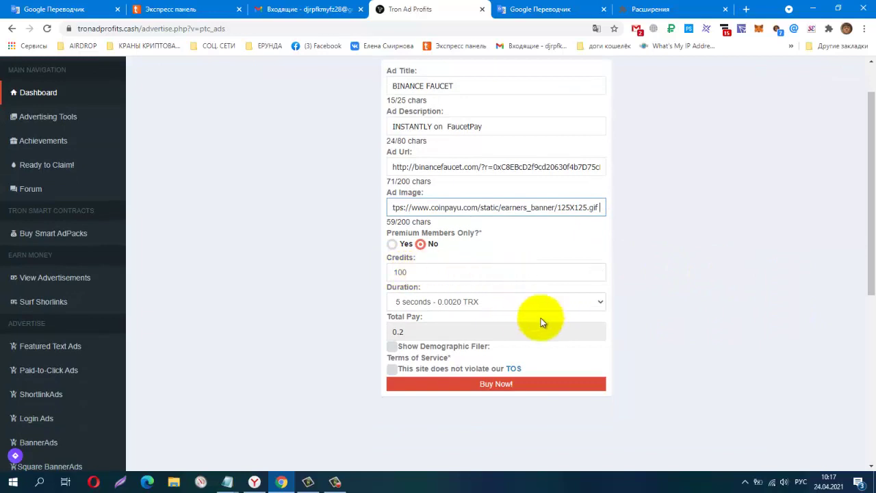
click(600, 304)
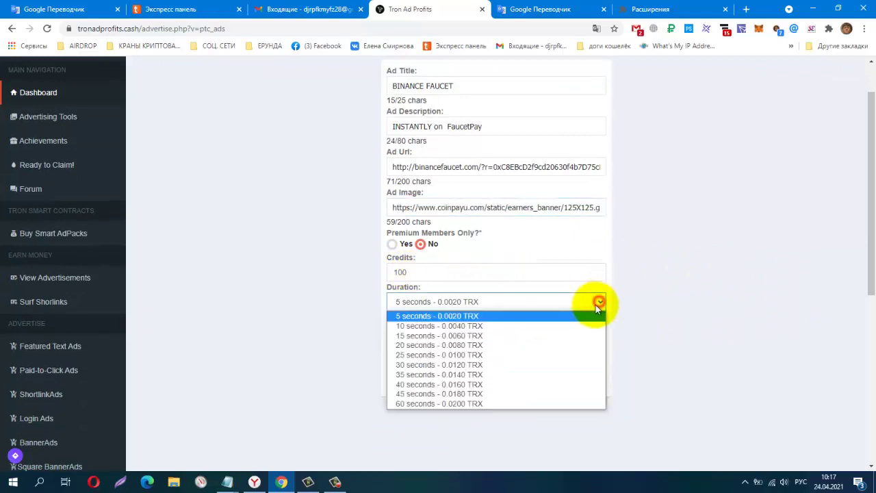
click(552, 325)
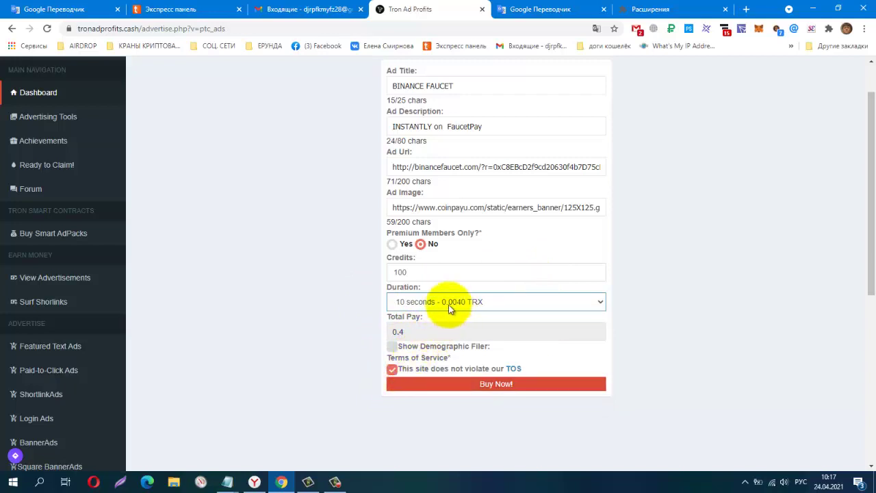
click(494, 384)
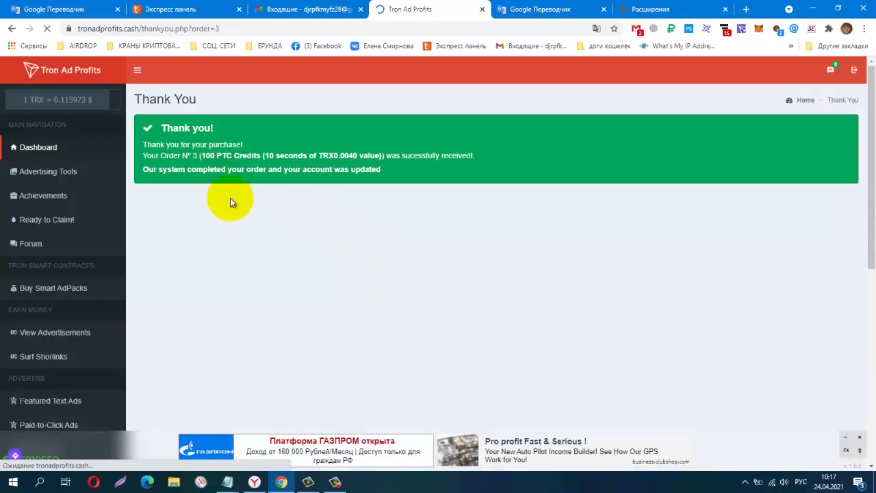
Check the purchased ads in the advertisement viewing list and the remaining purchase balance on the dashboard.
scroll(206, 226, down, 3)
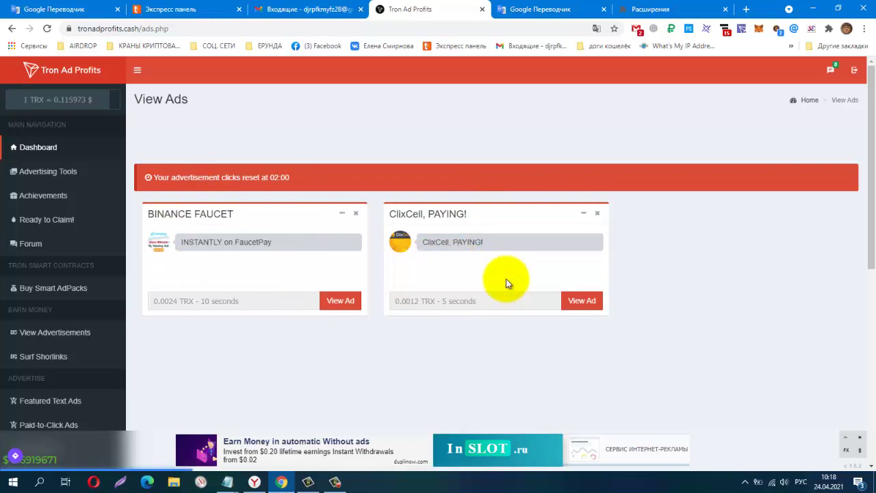
click(47, 156)
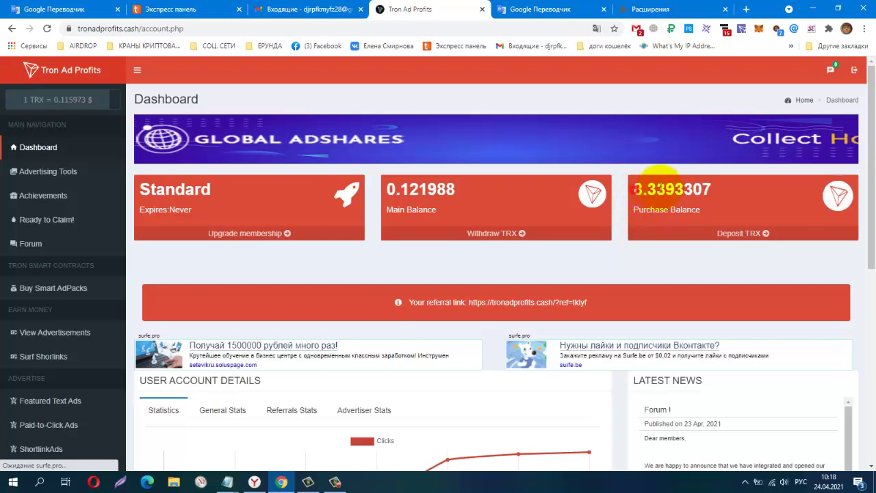
drag(633, 189, 730, 190)
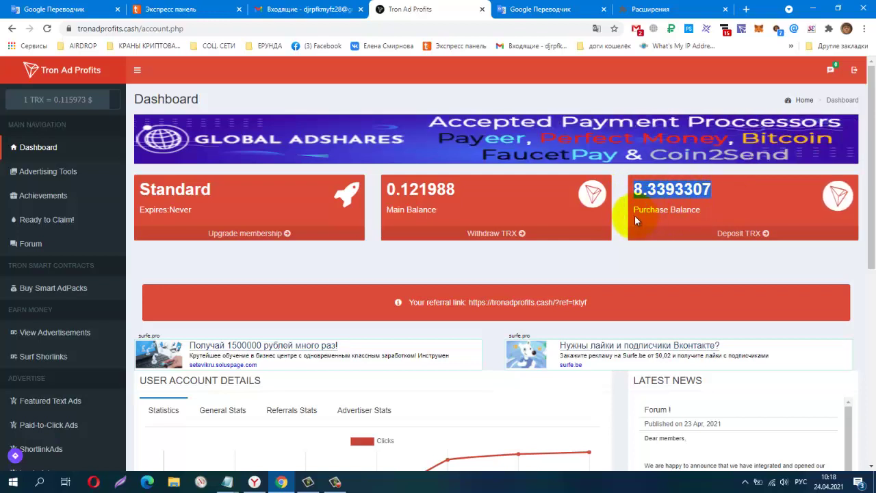
click(613, 228)
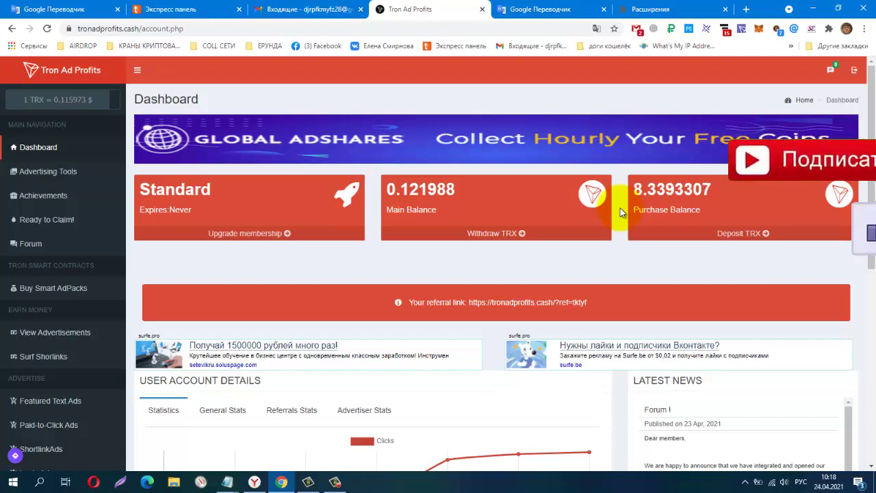
Highlight the account's referral link on the dashboard and return to the account balances.
scroll(625, 213, down, 2)
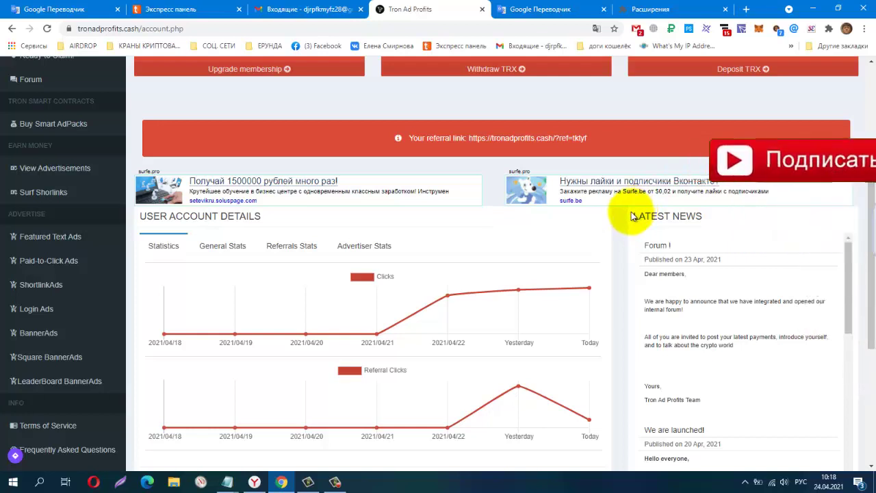
drag(589, 136, 479, 137)
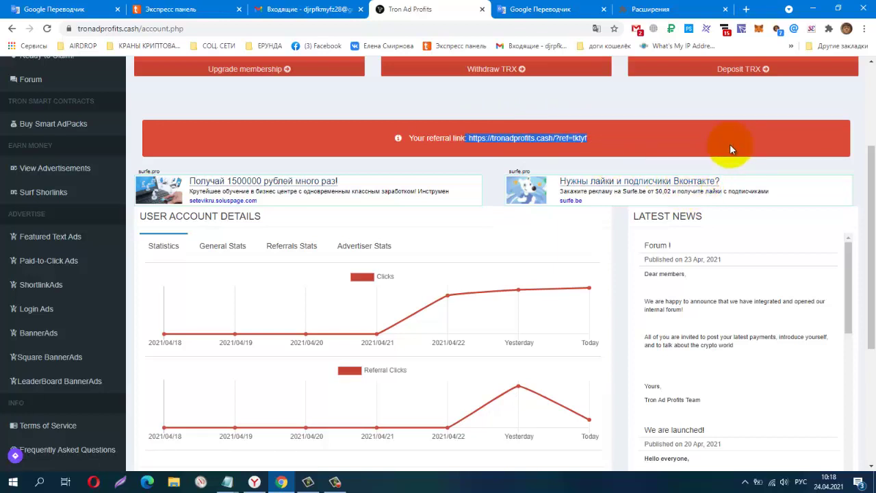
scroll(730, 147, up, 3)
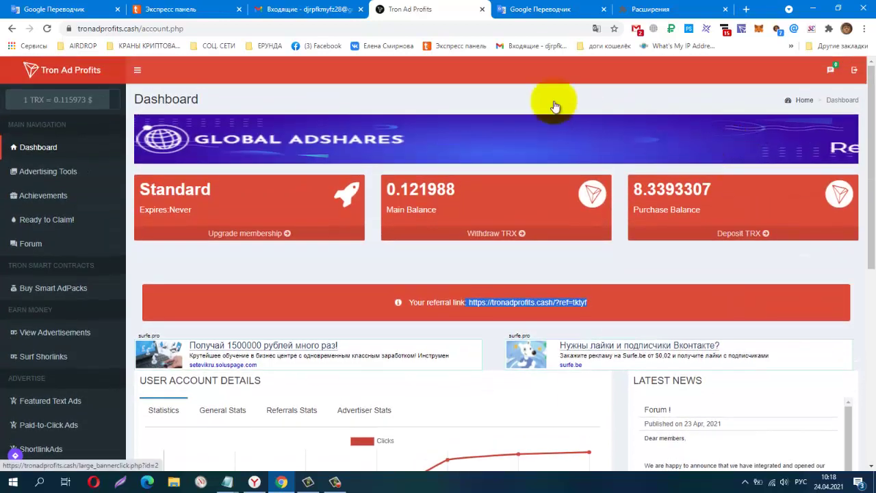